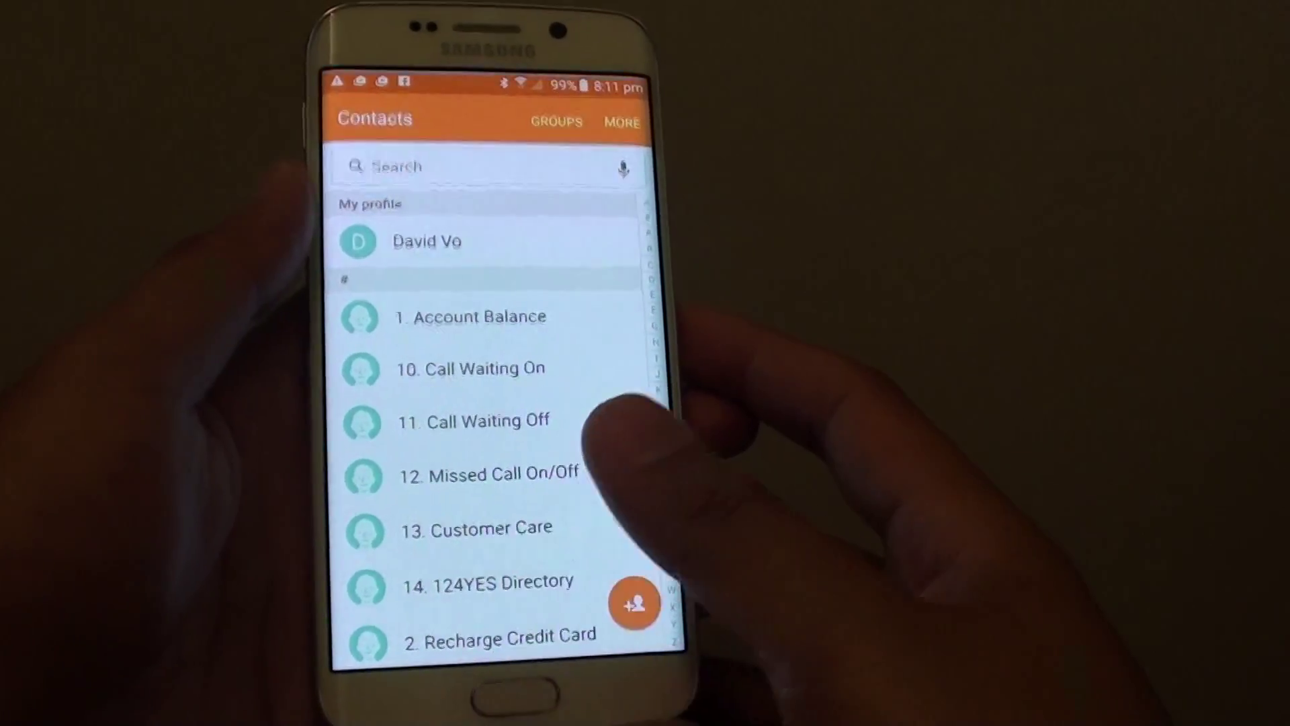
Step: Start a new contact from the Contacts app on the home screen
{"action": "left_click", "coordinate": [494, 698]}
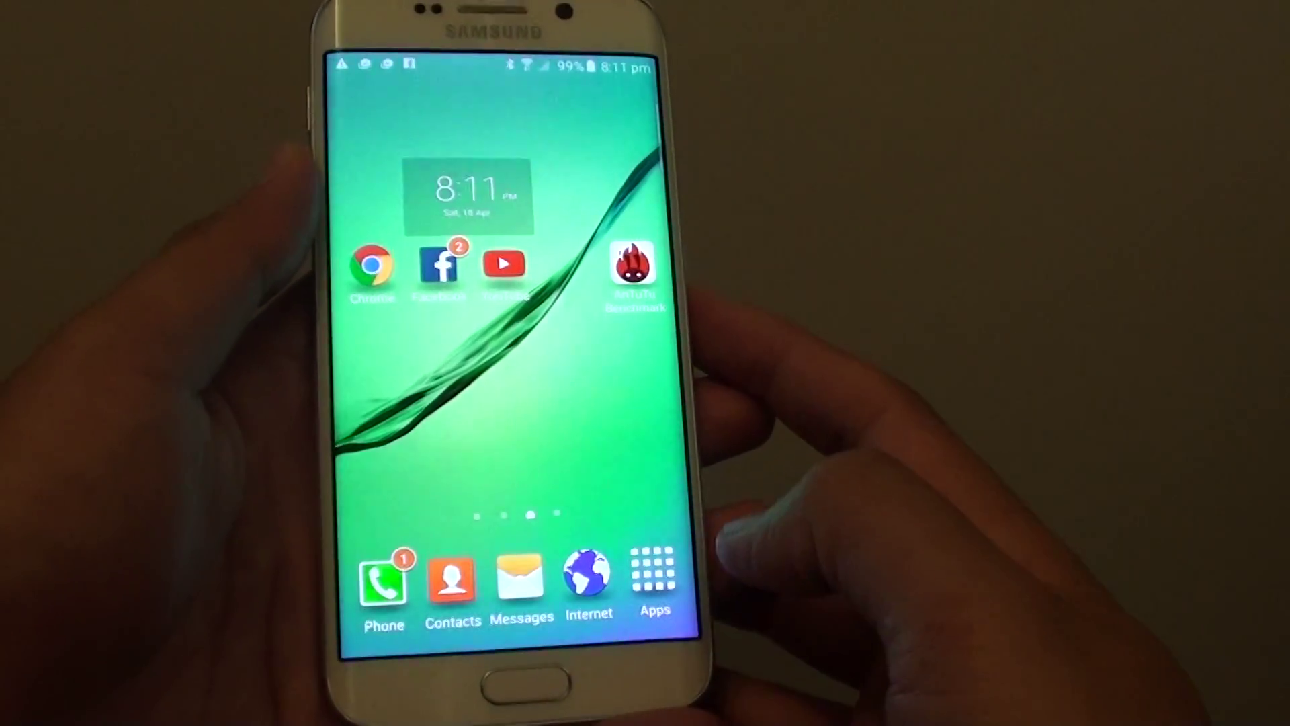
{"action": "left_click", "coordinate": [448, 574]}
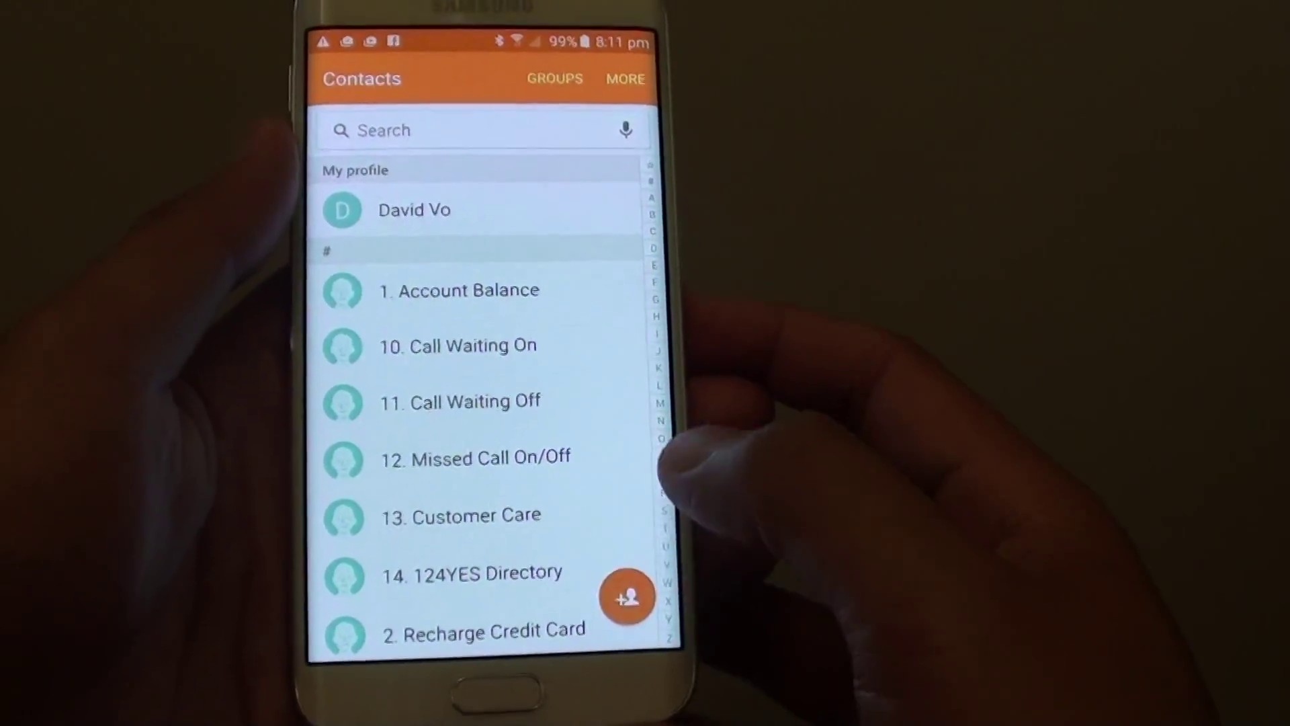
{"action": "left_click", "coordinate": [678, 701]}
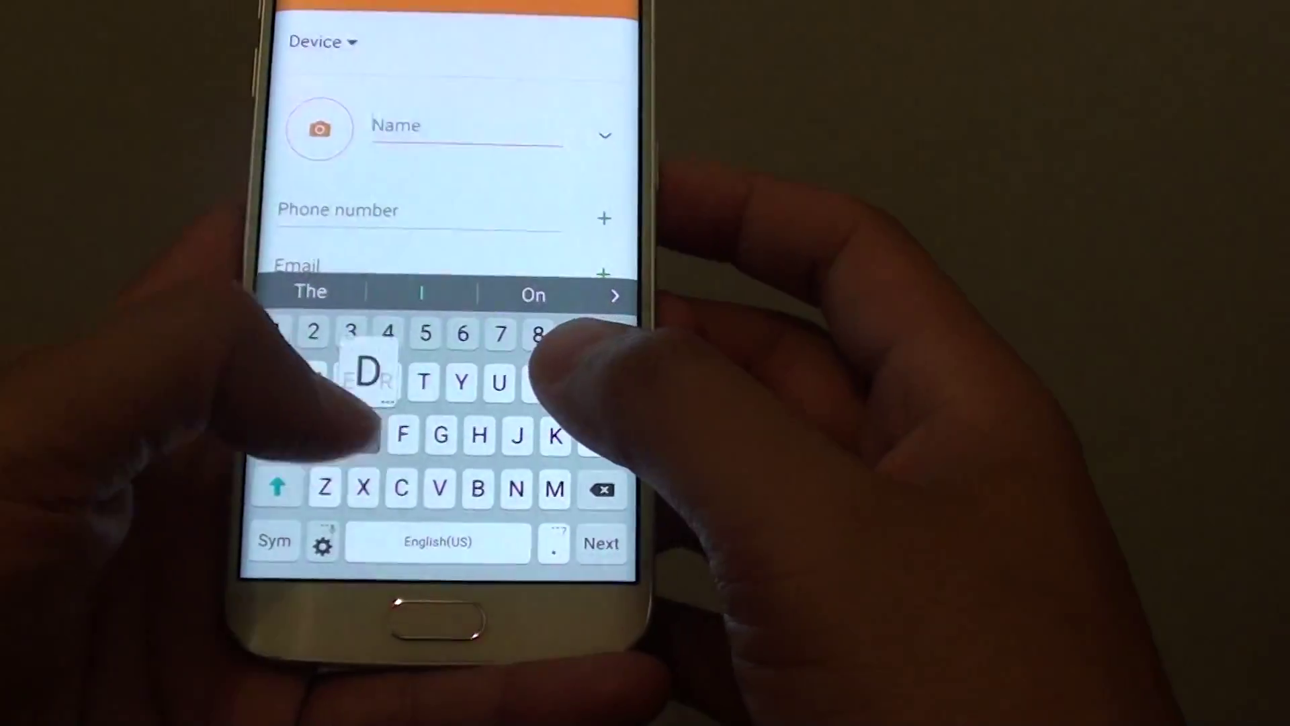
{"action": "type", "text": "David"}
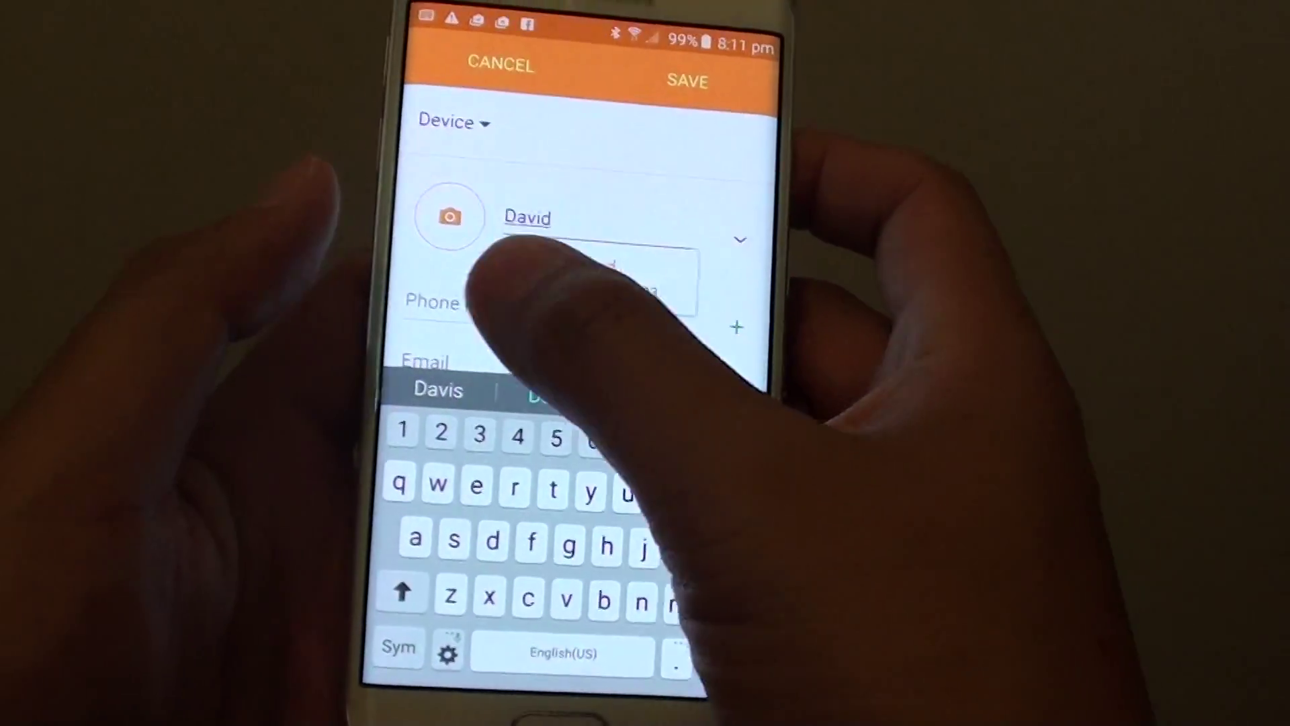
{"action": "left_click", "coordinate": [524, 323]}
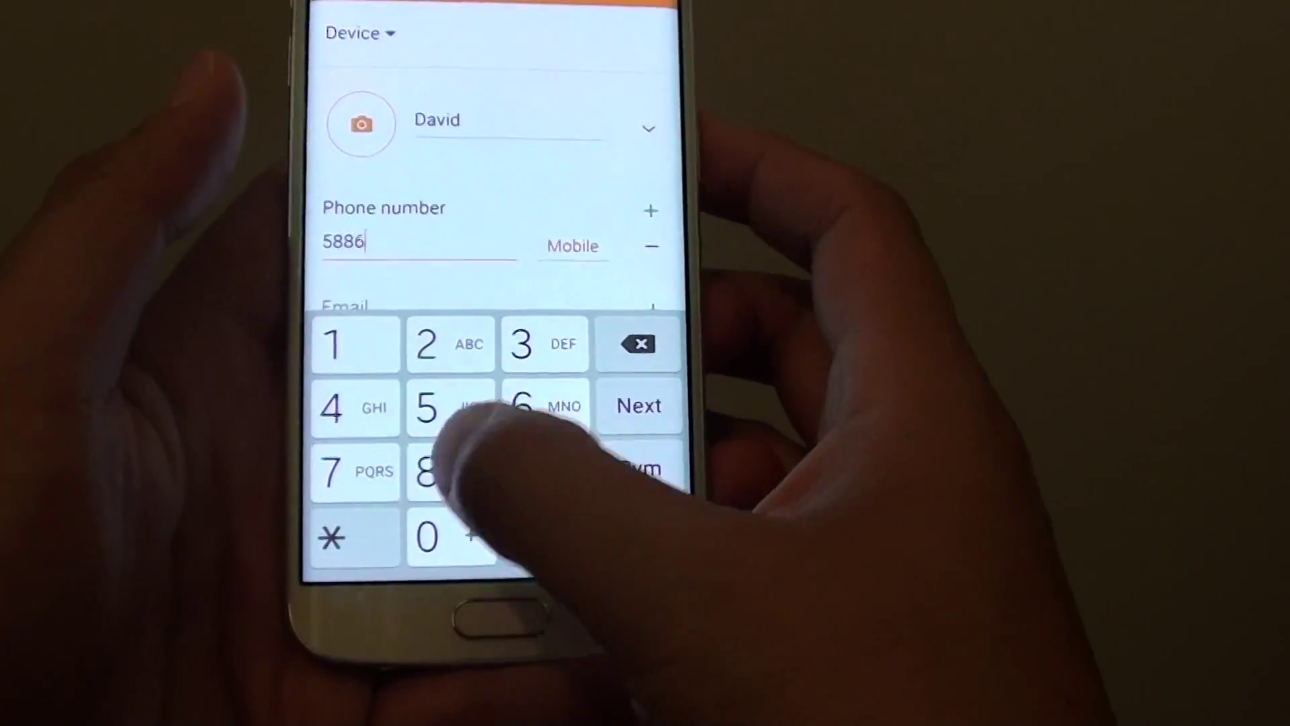
{"action": "left_click_drag", "start_coordinate": [484, 282], "coordinate": [484, 152]}
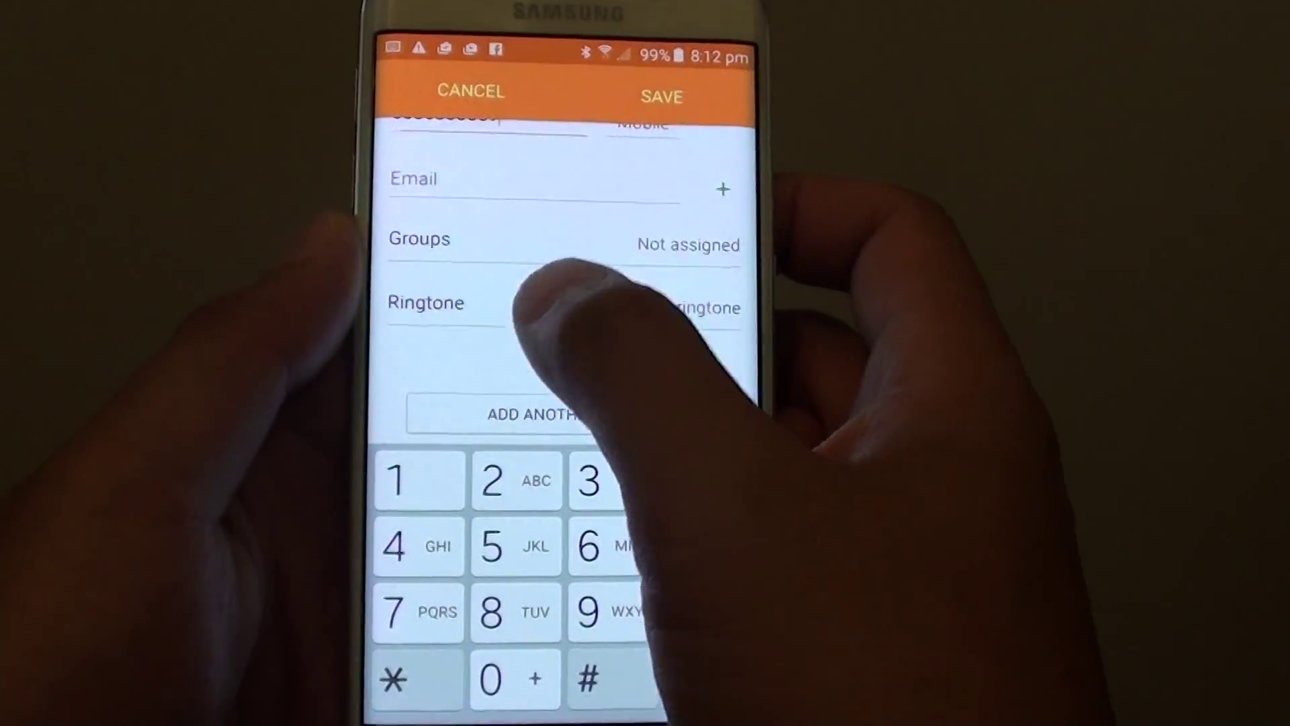
{"action": "left_click", "coordinate": [565, 310]}
Step: Preview the Basic Tone, Beginning, Track 1 and Scampering Tone ringtones
{"action": "left_click", "coordinate": [504, 265]}
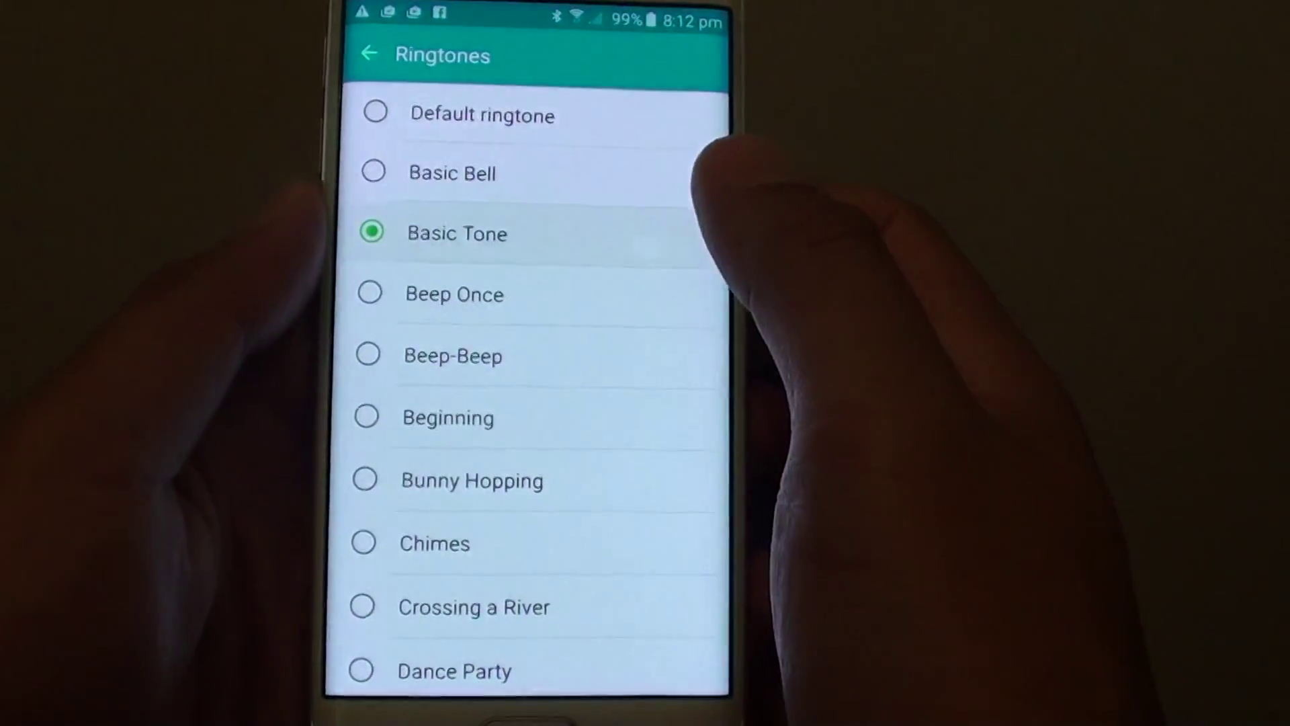
{"action": "left_click", "coordinate": [437, 382]}
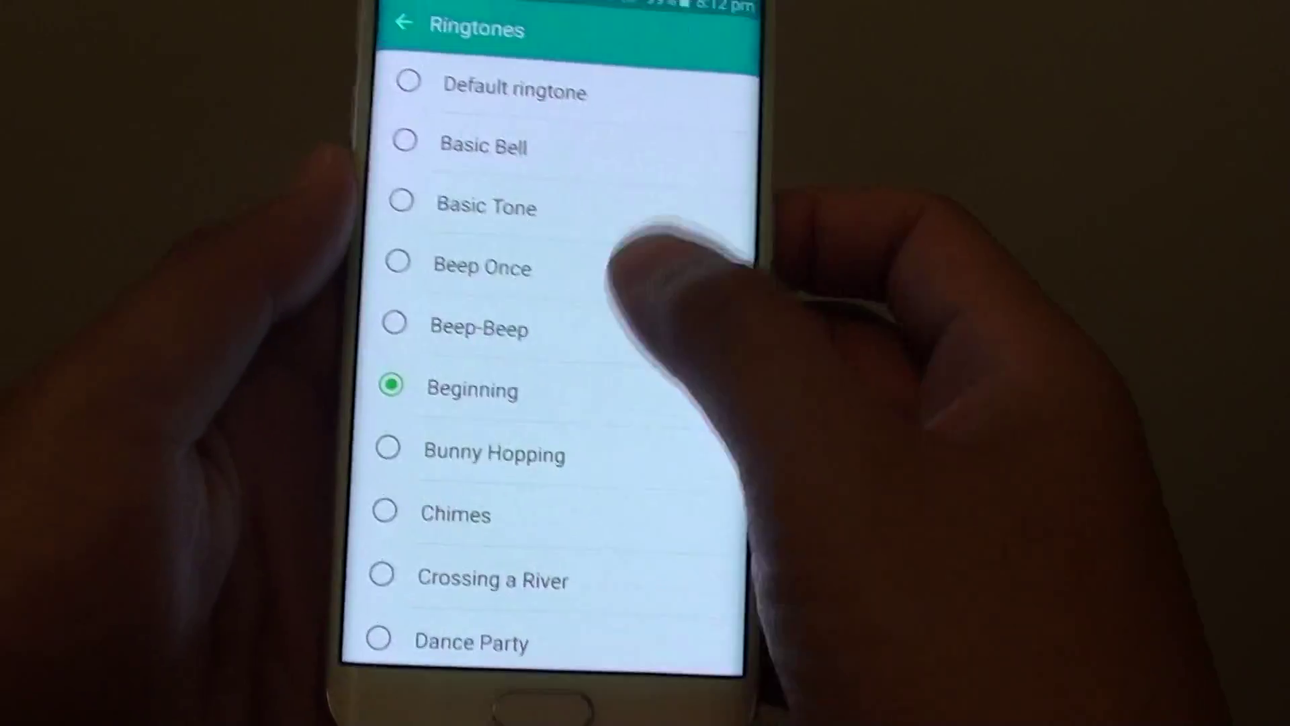
{"action": "scroll", "coordinate": [505, 353], "scroll_direction": "down", "scroll_amount": 10}
{"action": "scroll", "coordinate": [504, 353], "scroll_direction": "down", "scroll_amount": 5}
{"action": "left_click", "coordinate": [454, 439]}
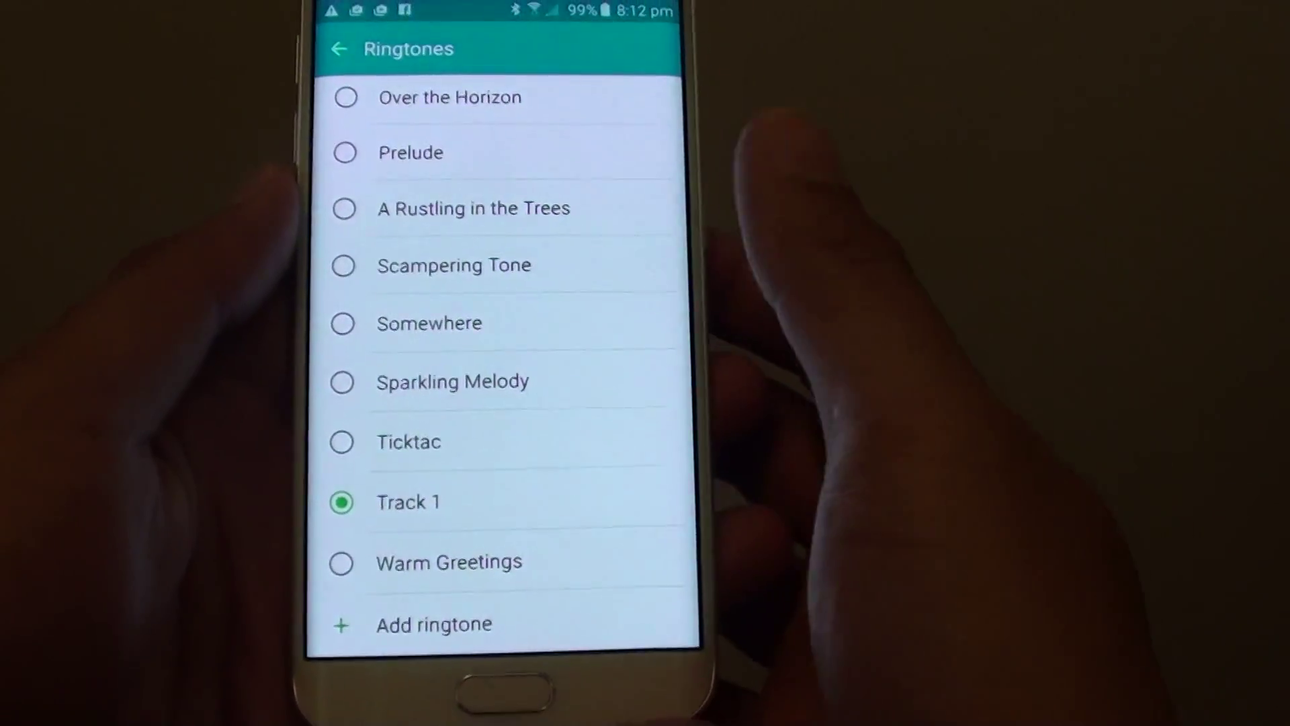
{"action": "left_click", "coordinate": [456, 272]}
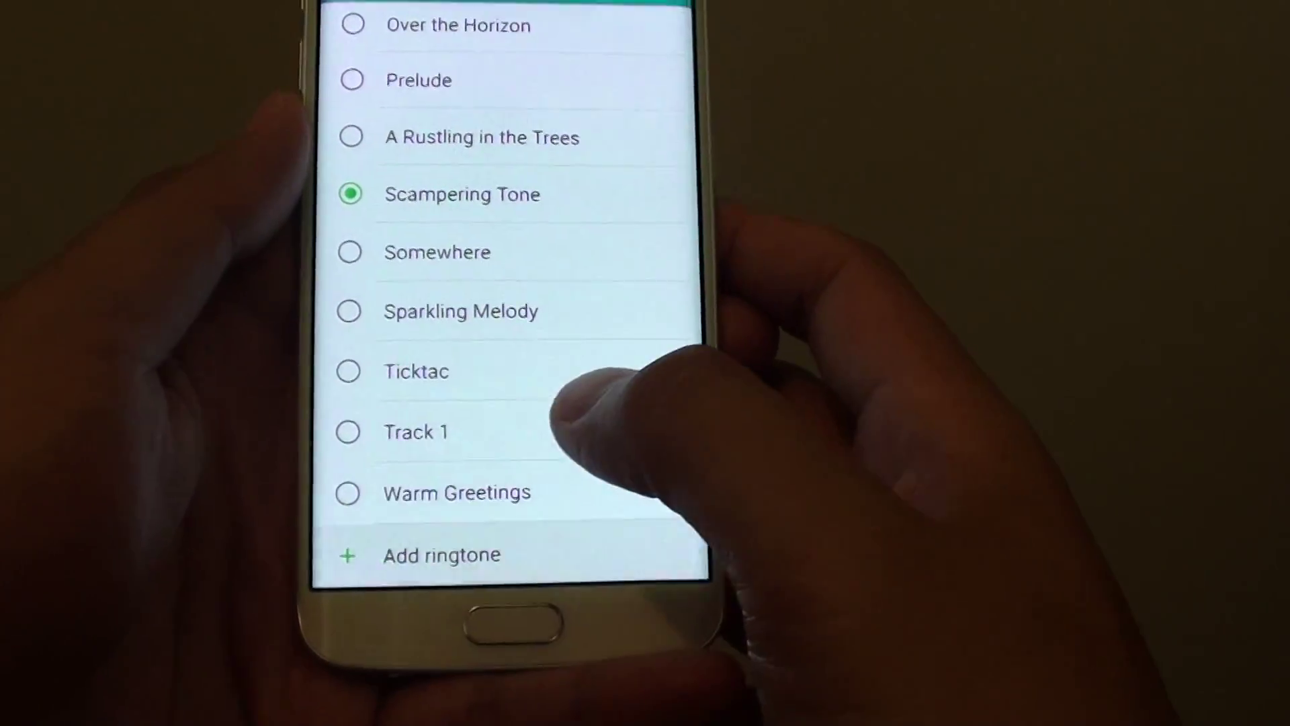
Step: Add a custom ringtone from music files using Sound picker just once
{"action": "left_click", "coordinate": [424, 561]}
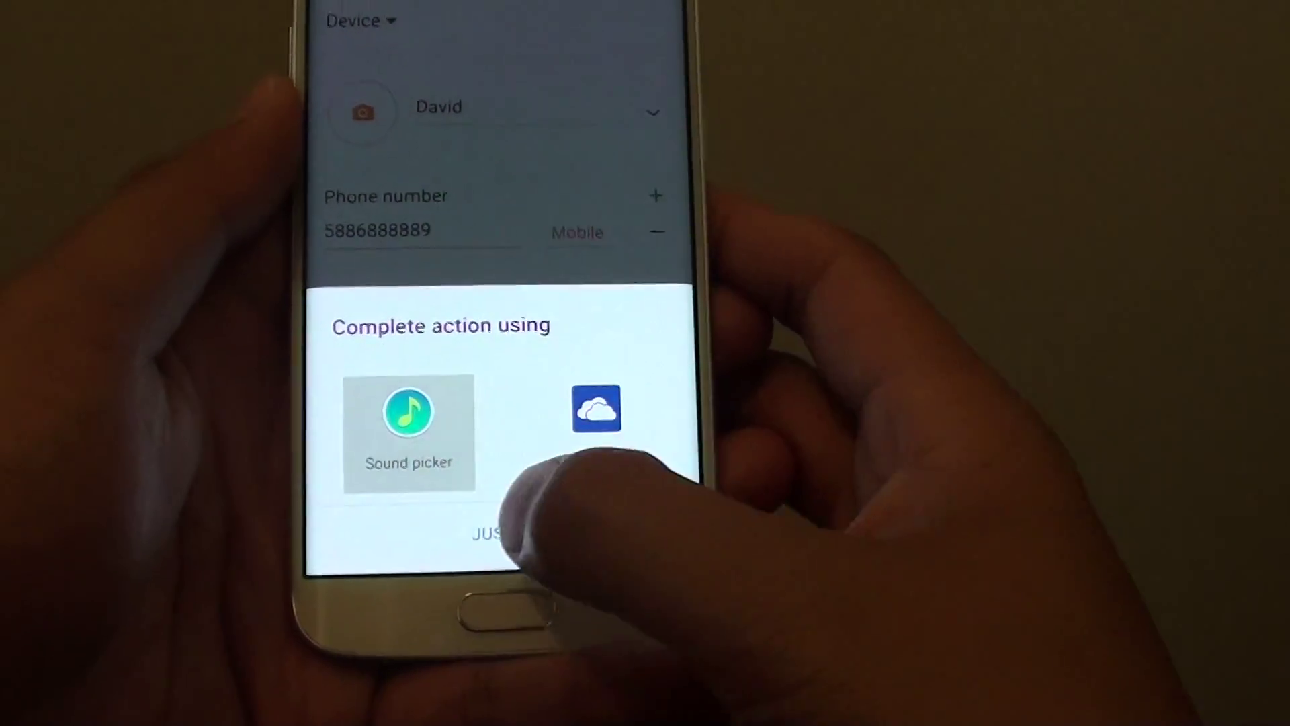
{"action": "left_click", "coordinate": [537, 531]}
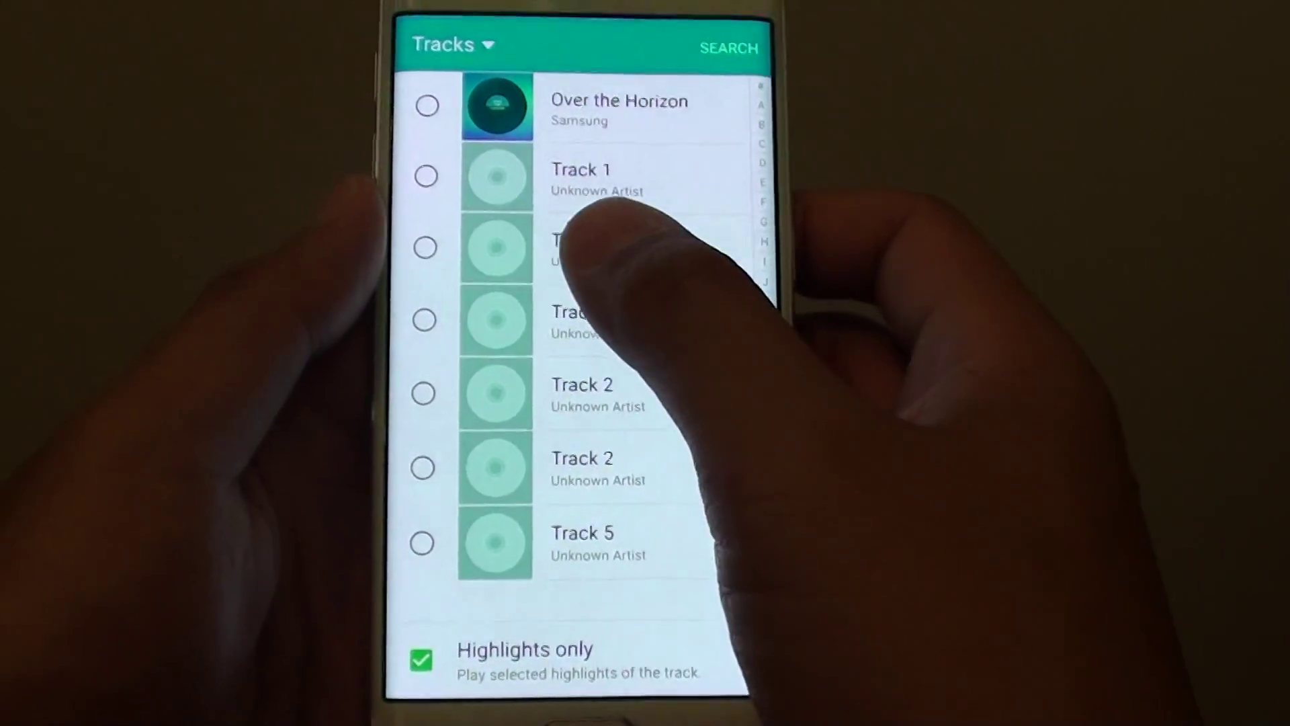
Step: Choose Track 2 as the contact's ringtone, confirm it and save the contact
{"action": "left_click", "coordinate": [584, 222]}
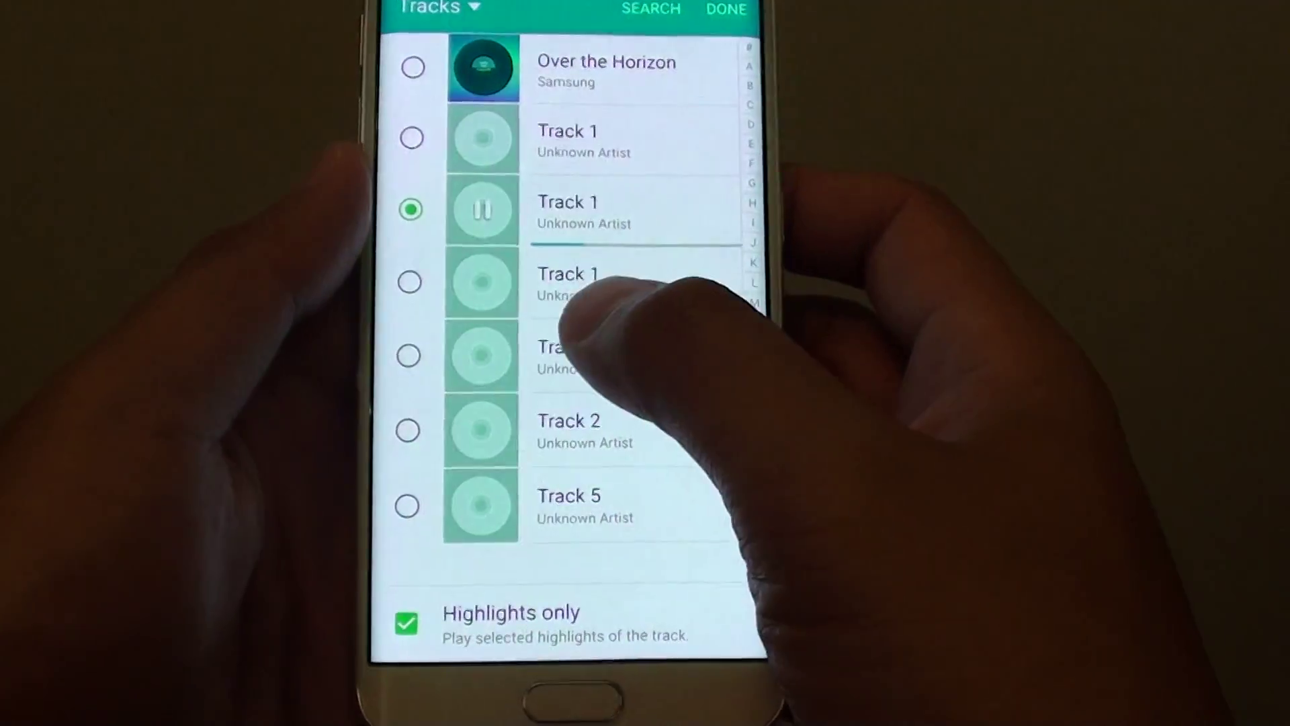
{"action": "left_click", "coordinate": [564, 440]}
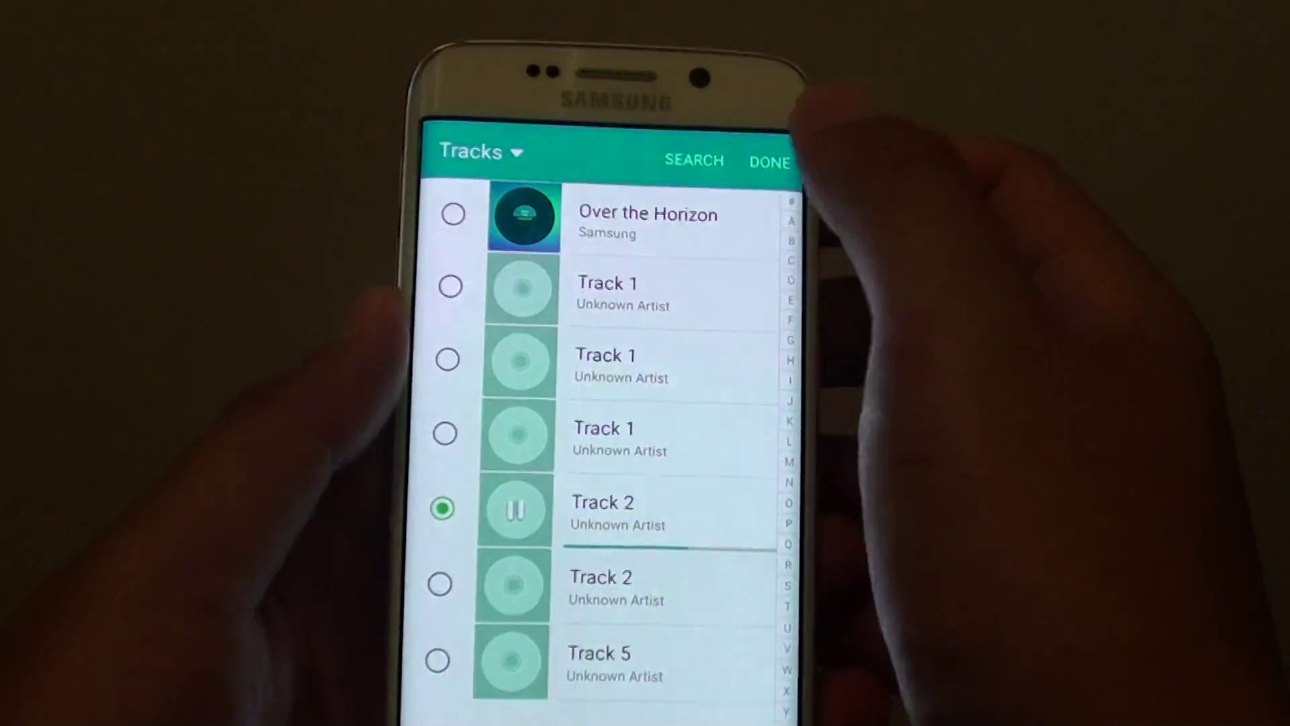
{"action": "left_click", "coordinate": [771, 80]}
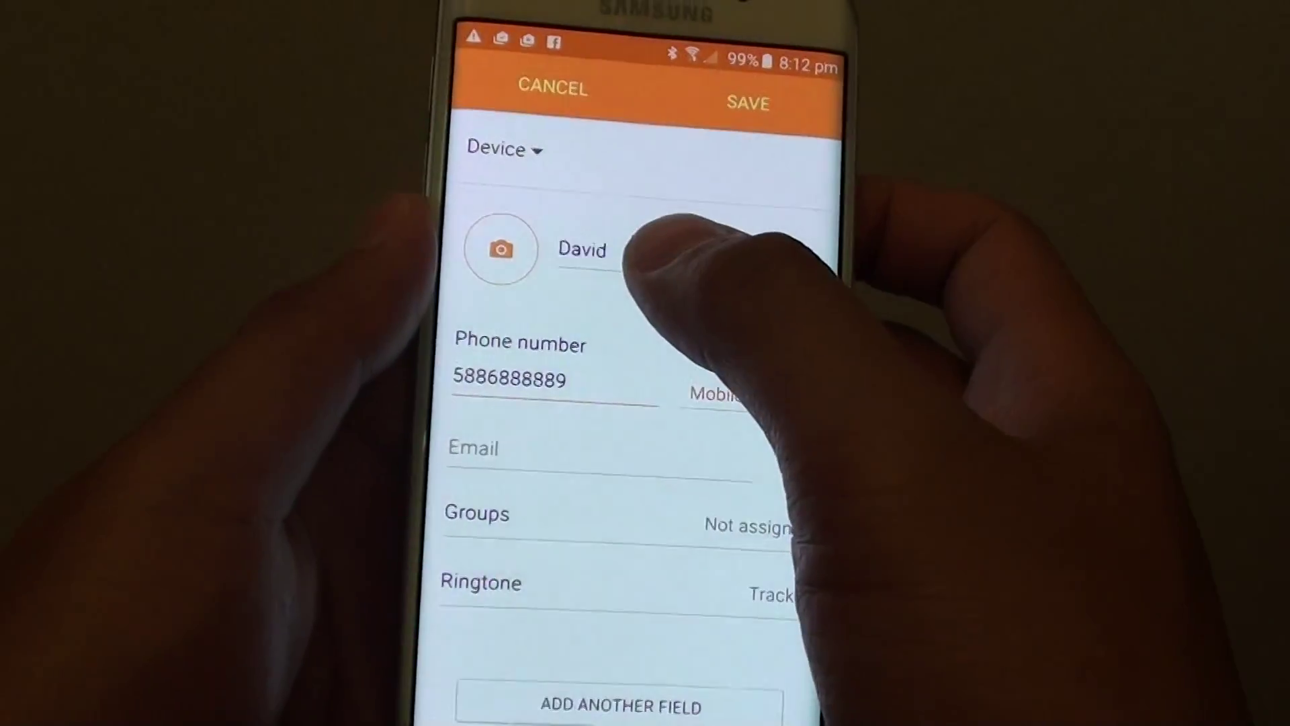
{"action": "left_click", "coordinate": [748, 104]}
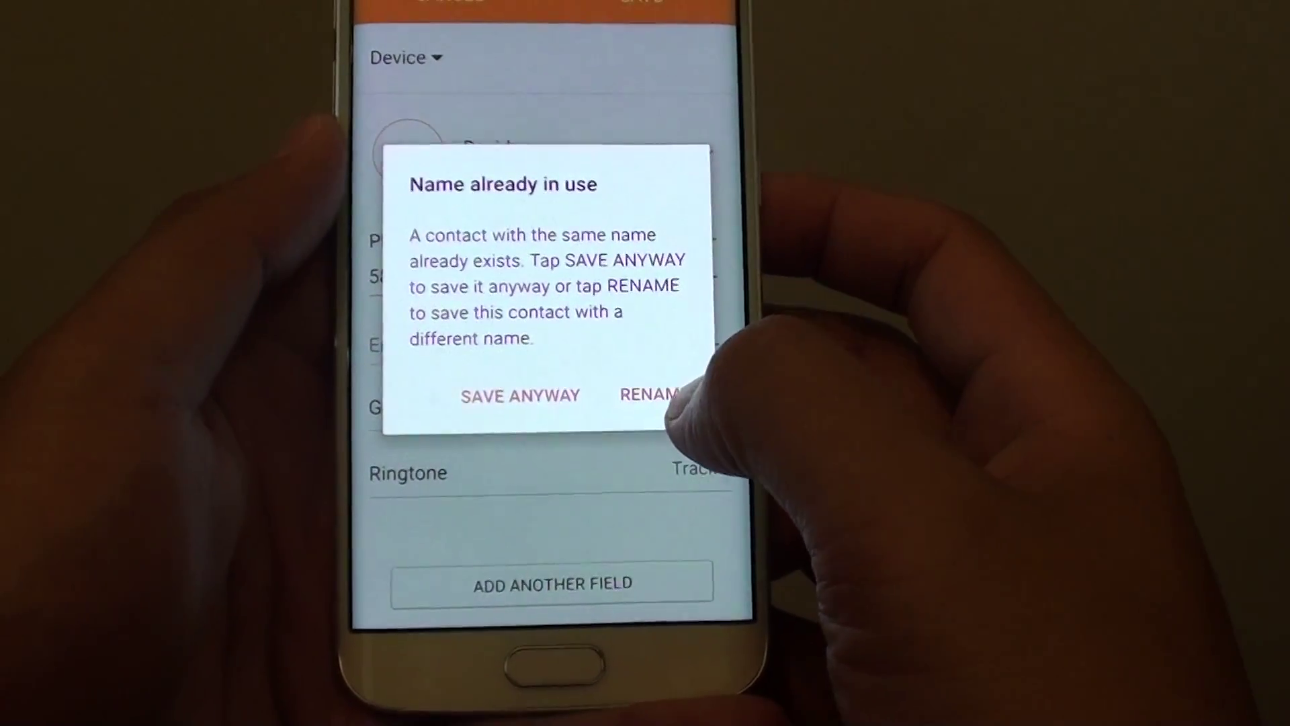
Step: Save David anyway despite the name-already-in-use warning
{"action": "left_click", "coordinate": [519, 400]}
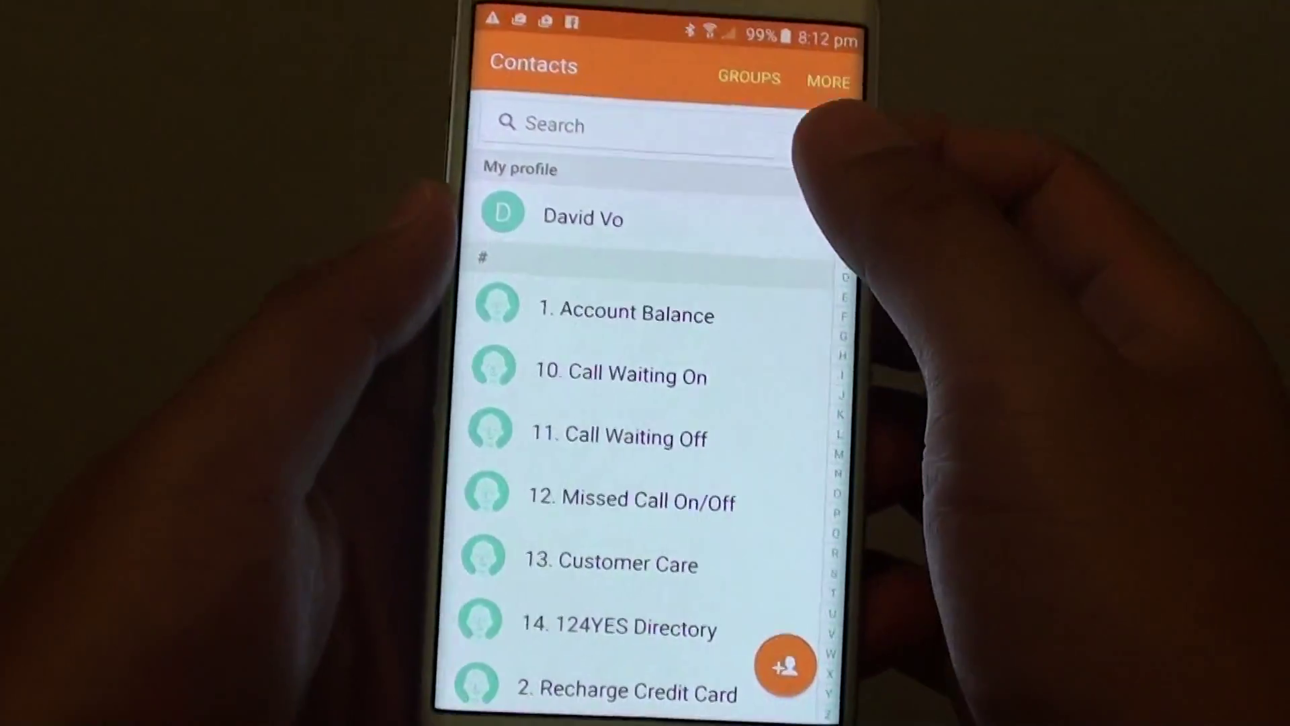
{"action": "scroll", "coordinate": [656, 404], "scroll_direction": "down", "scroll_amount": 5}
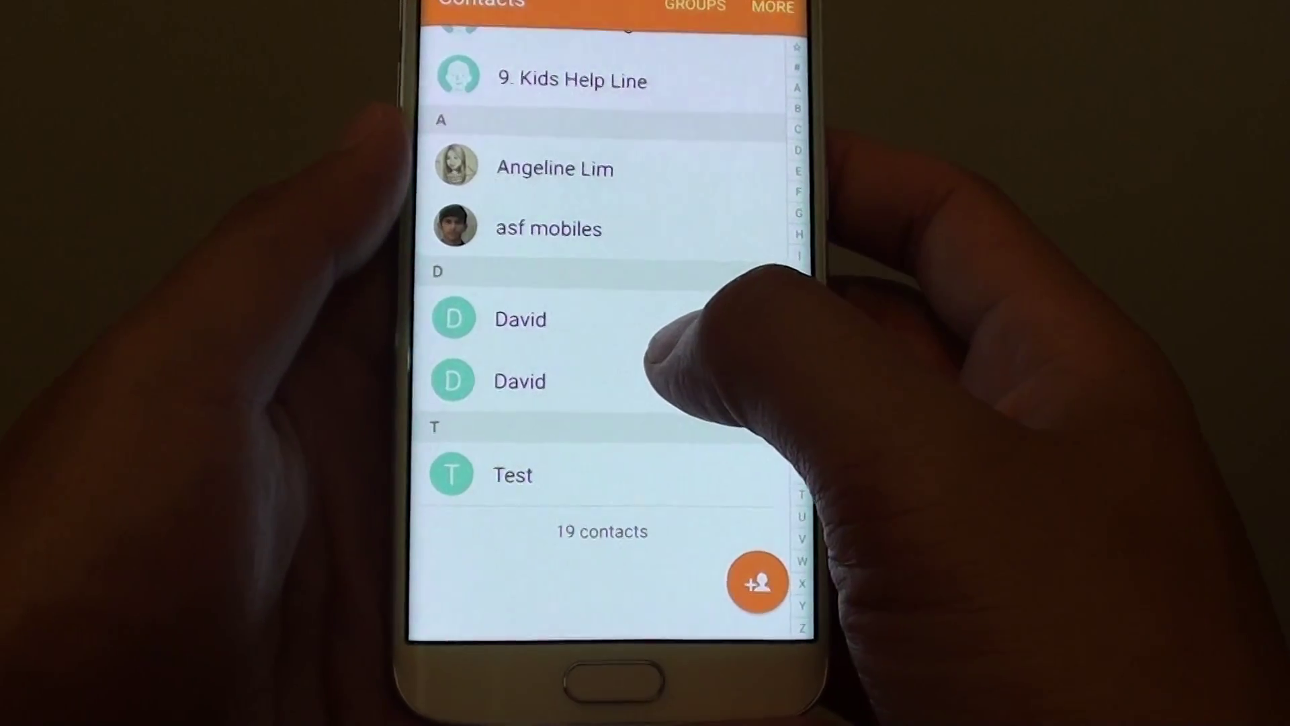
{"action": "left_click_drag", "start_coordinate": [665, 333], "coordinate": [666, 566]}
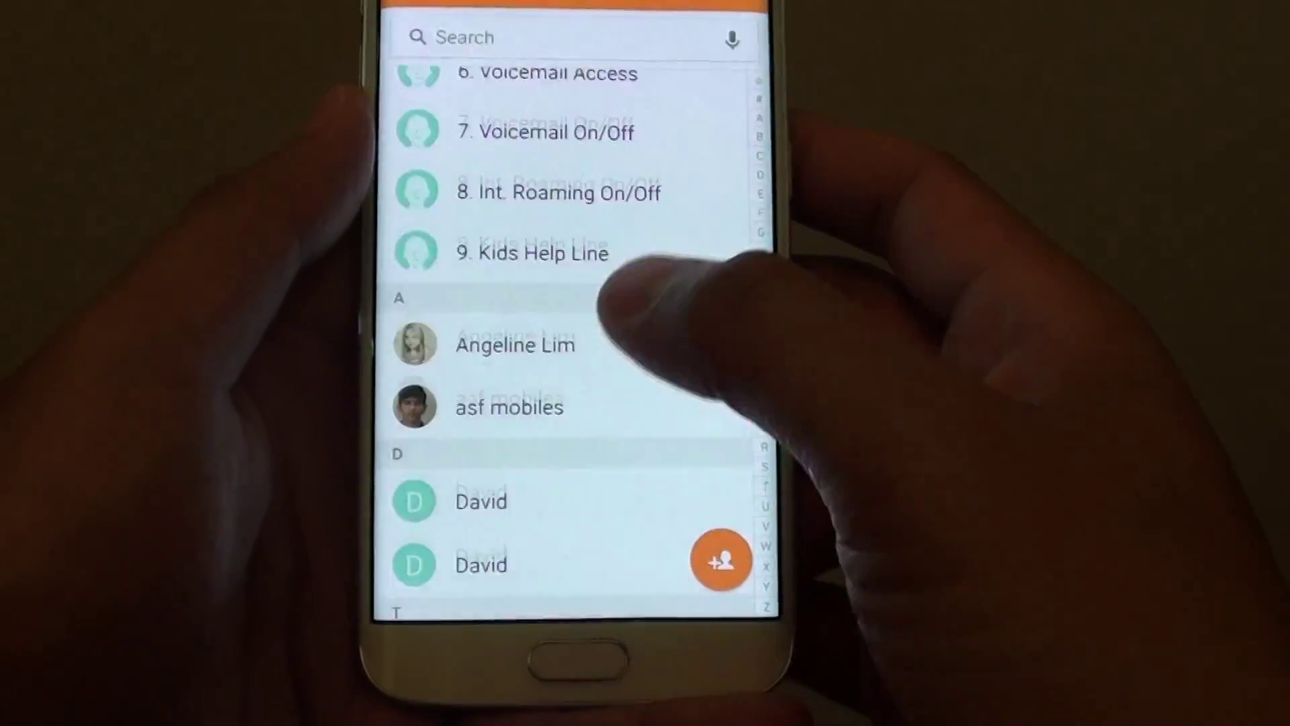
{"action": "left_click_drag", "start_coordinate": [646, 504], "coordinate": [646, 152]}
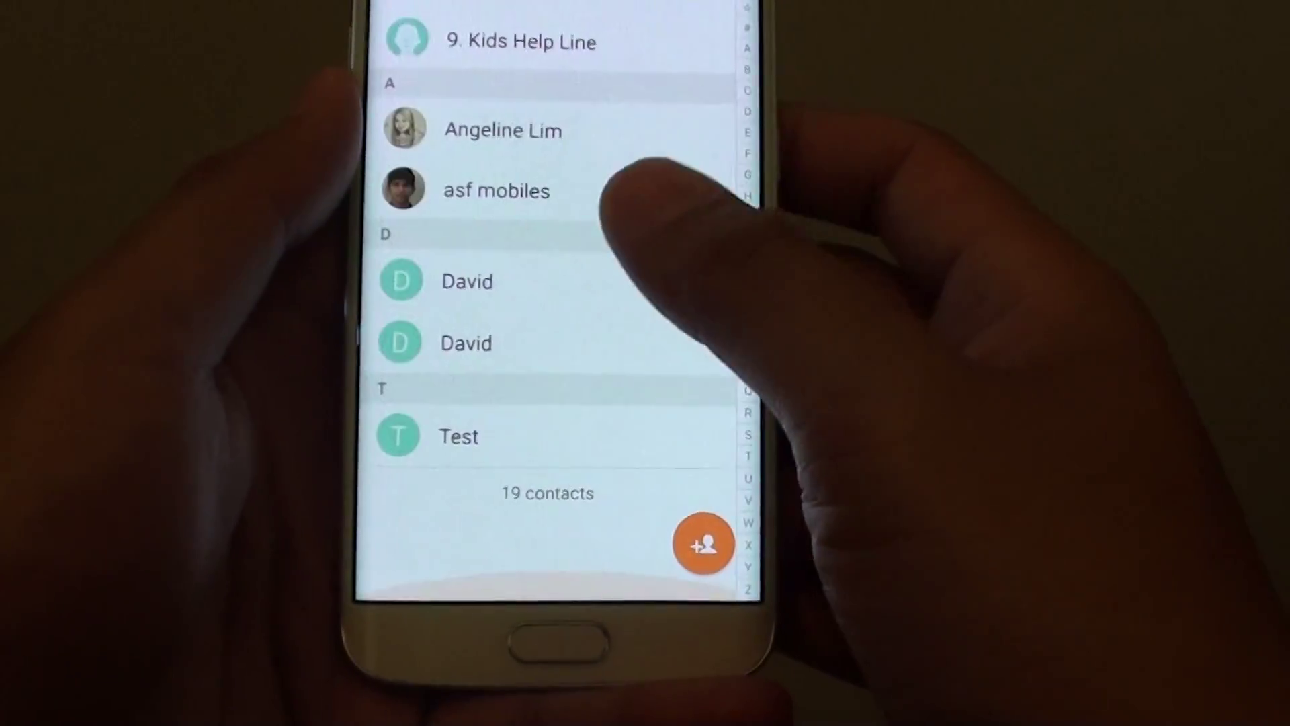
{"action": "left_click", "coordinate": [474, 294]}
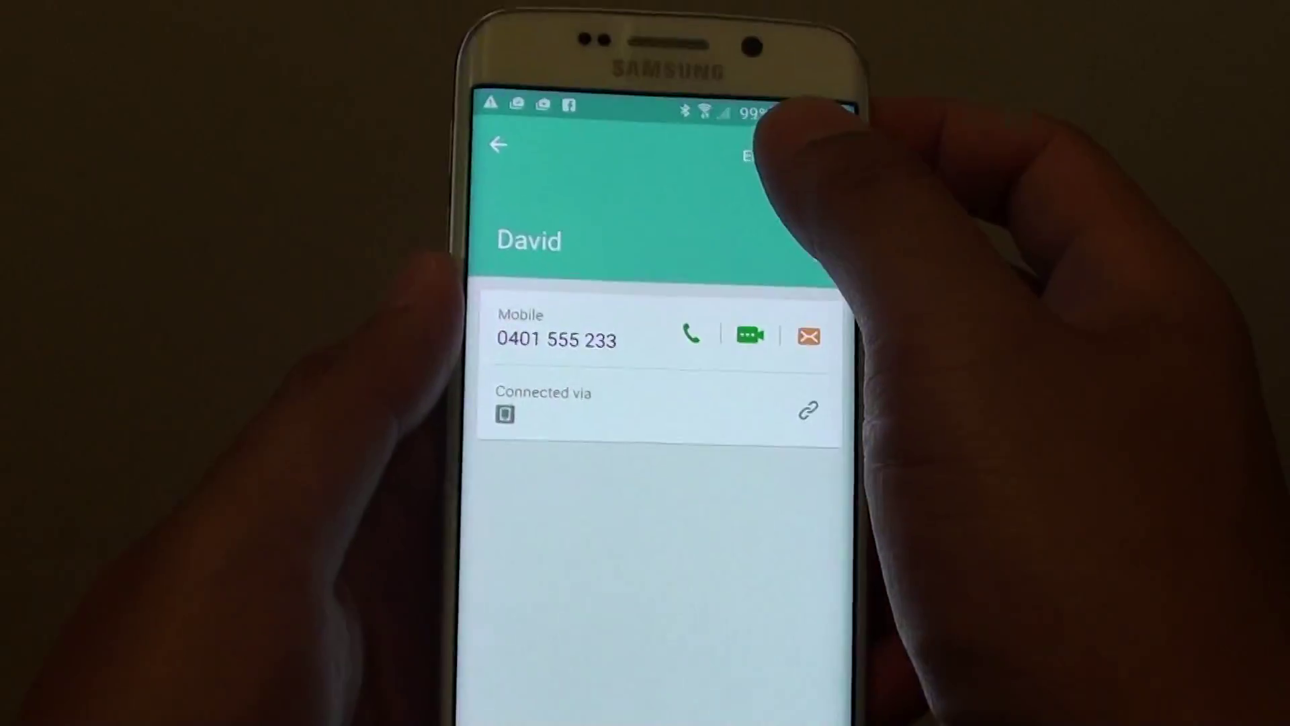
Step: View the older David contact's edit form, then return to the home screen
{"action": "left_click", "coordinate": [779, 161]}
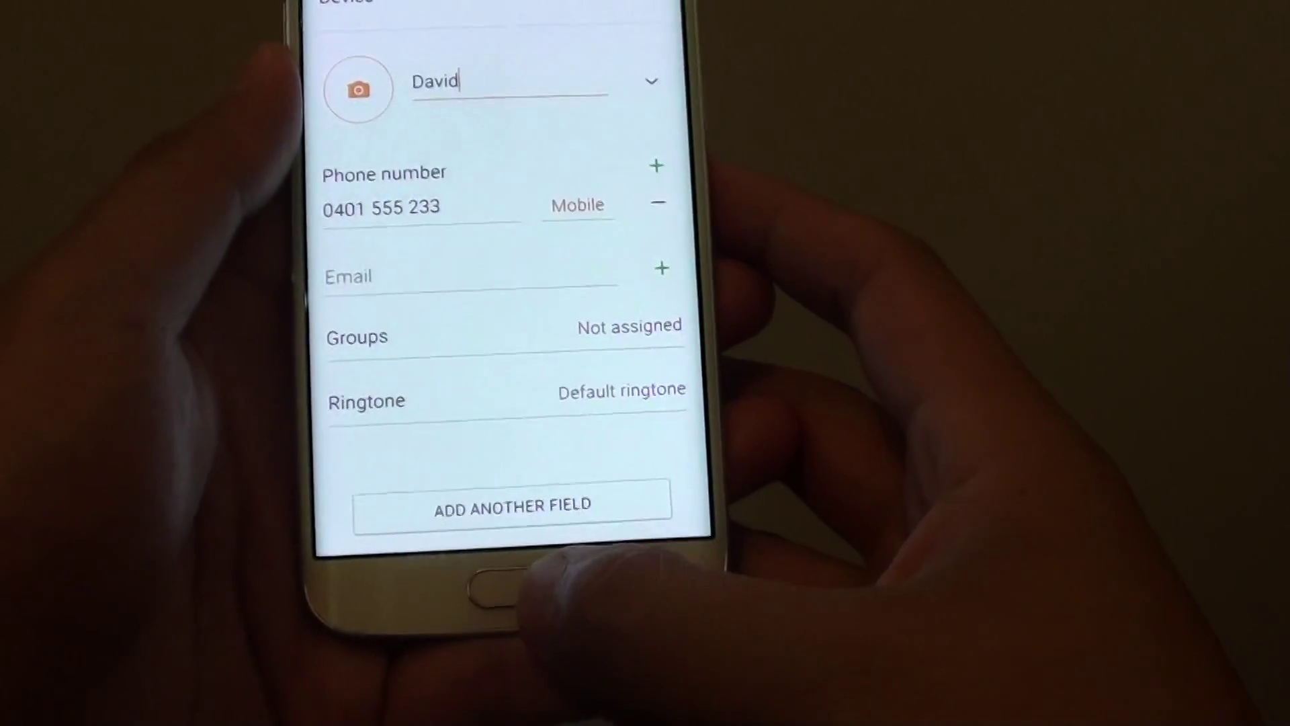
{"action": "key", "text": "Home"}
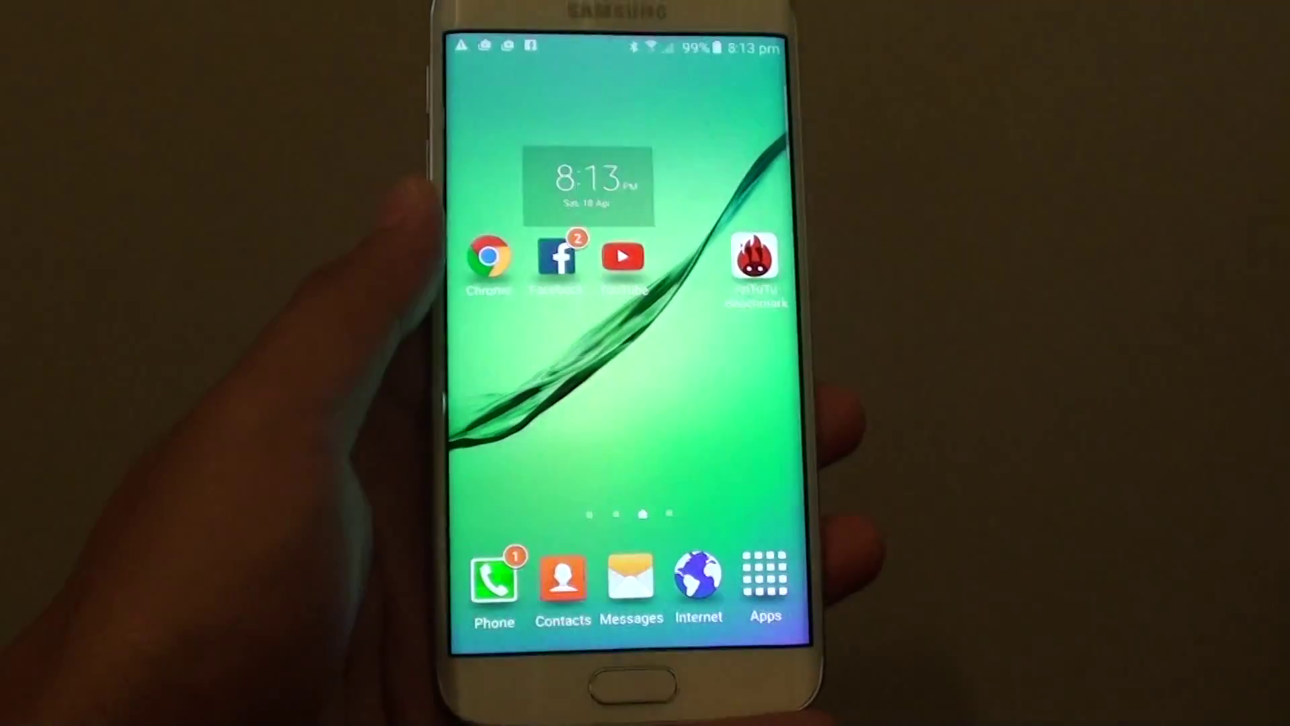